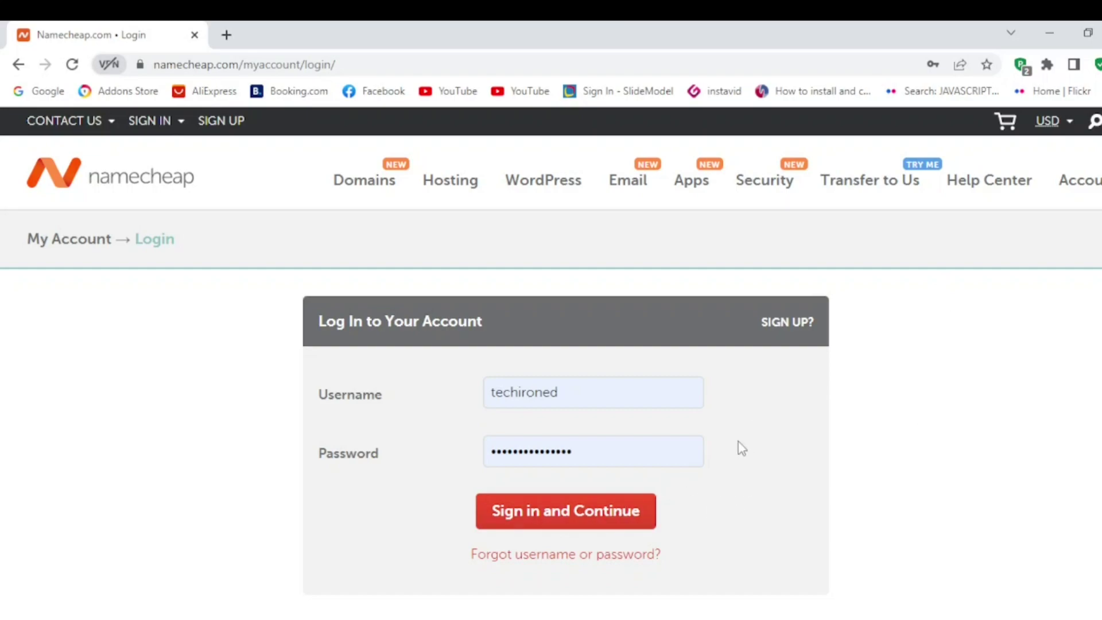
# Step: Submit the Namecheap login, then enter and submit the one-time two-factor verification code
pyautogui.click(565, 515)
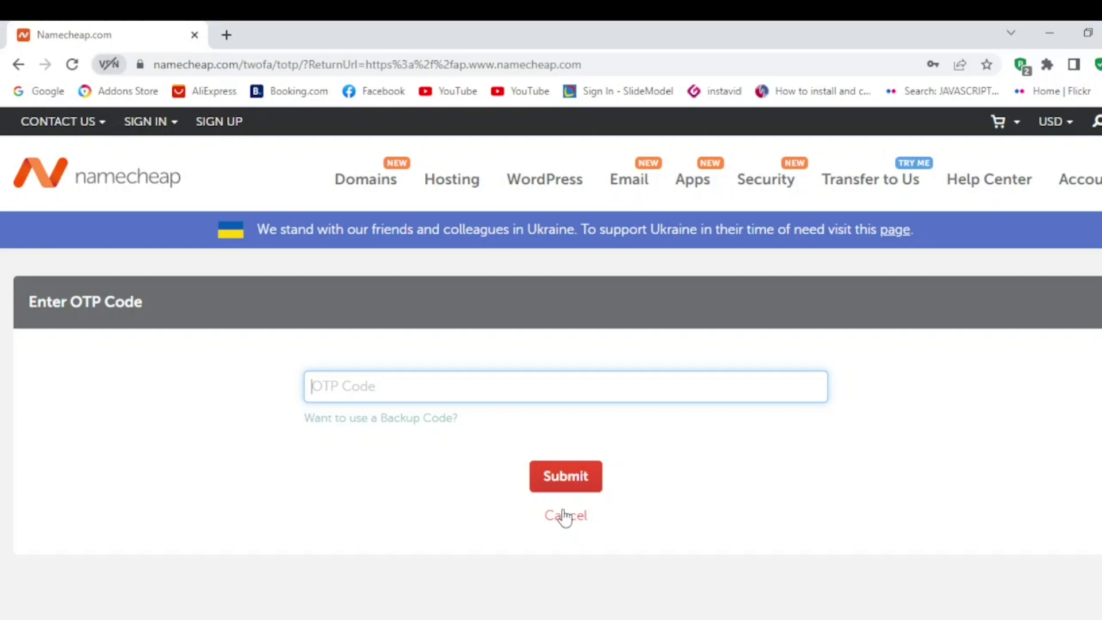
pyautogui.click(588, 479)
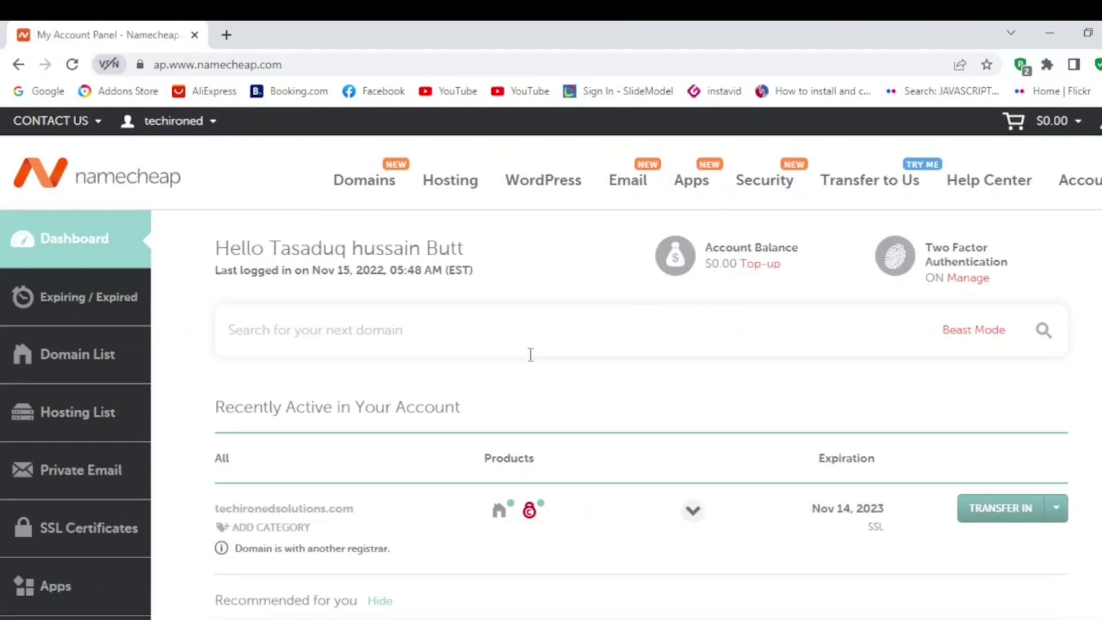
# Step: Find techironed.com on the dashboard and expand its products to show the Stellar Business hosting
pyautogui.scroll(-8, 530, 358)
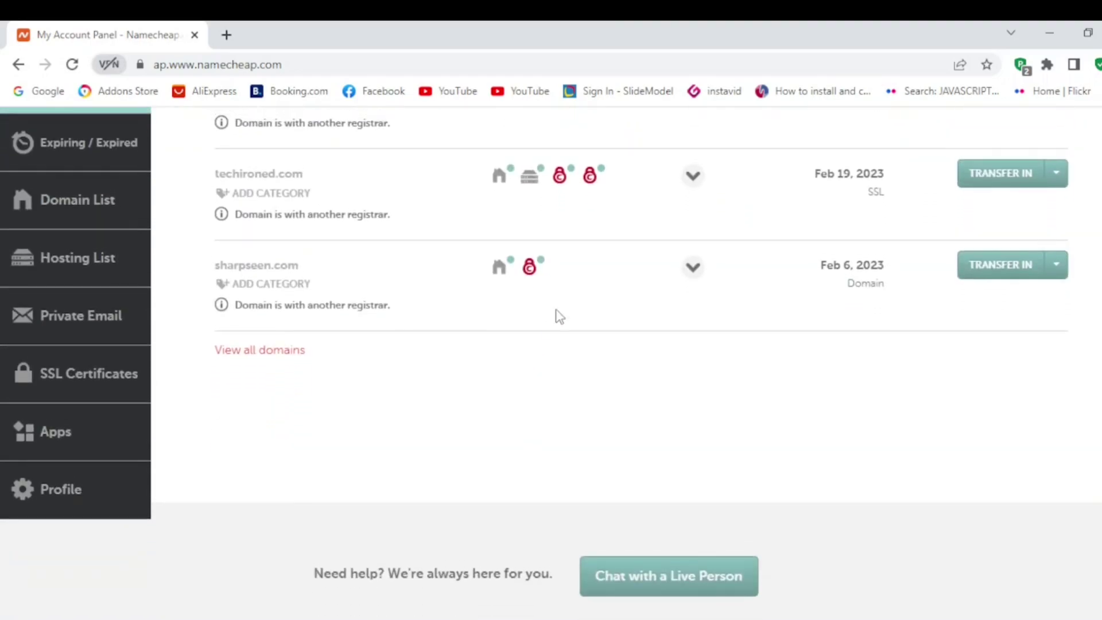
pyautogui.scroll(1, 558, 315)
pyautogui.scroll(2, 559, 316)
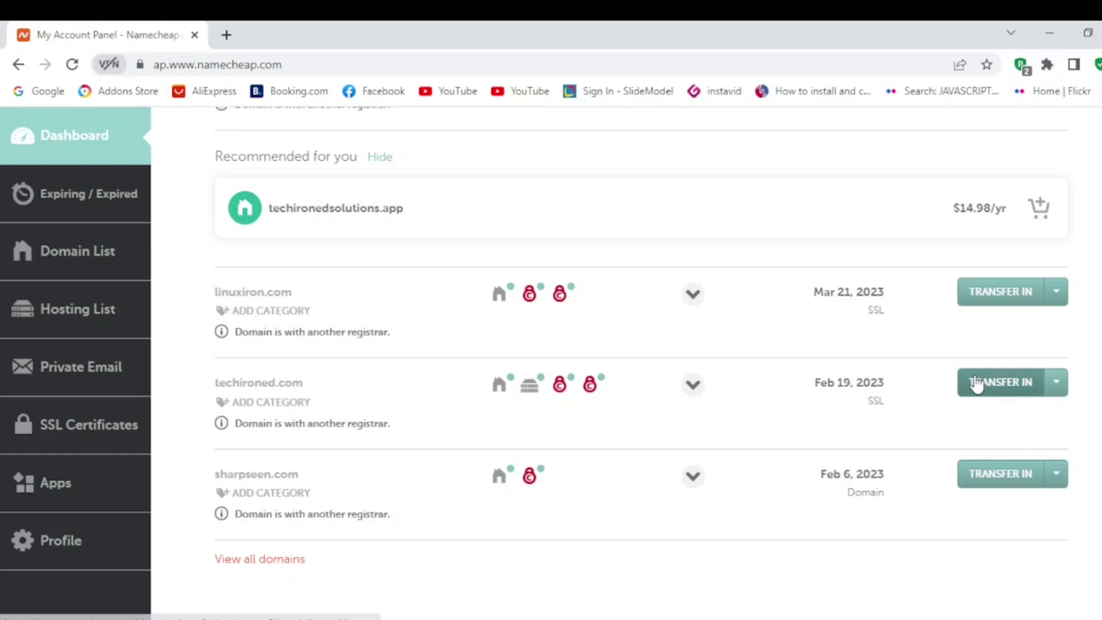
pyautogui.click(1057, 388)
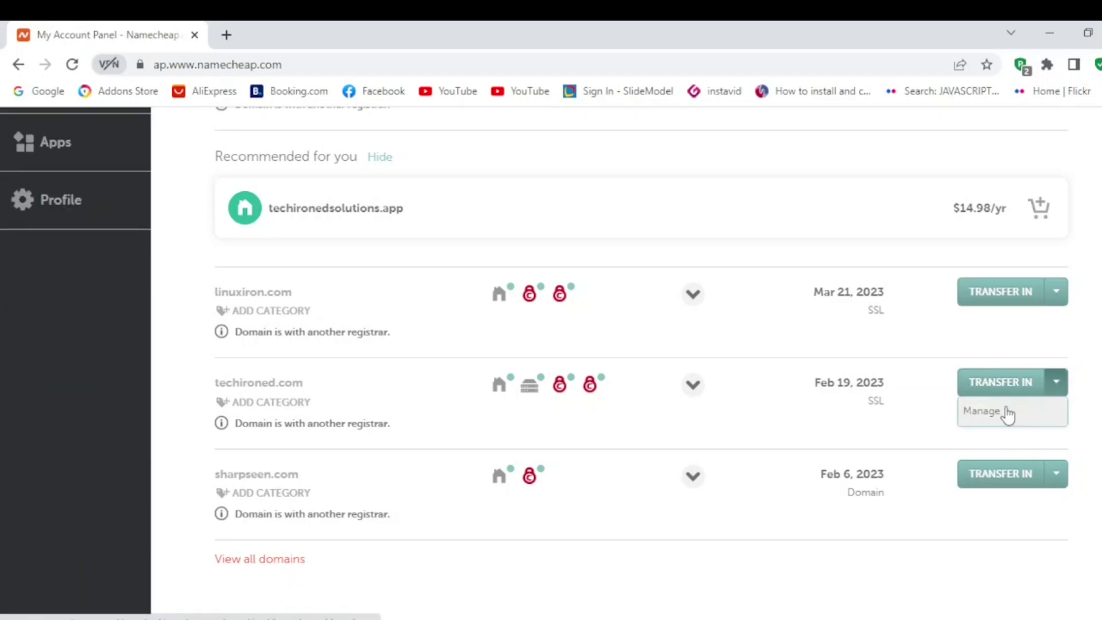
pyautogui.click(693, 385)
pyautogui.moveTo(529, 386)
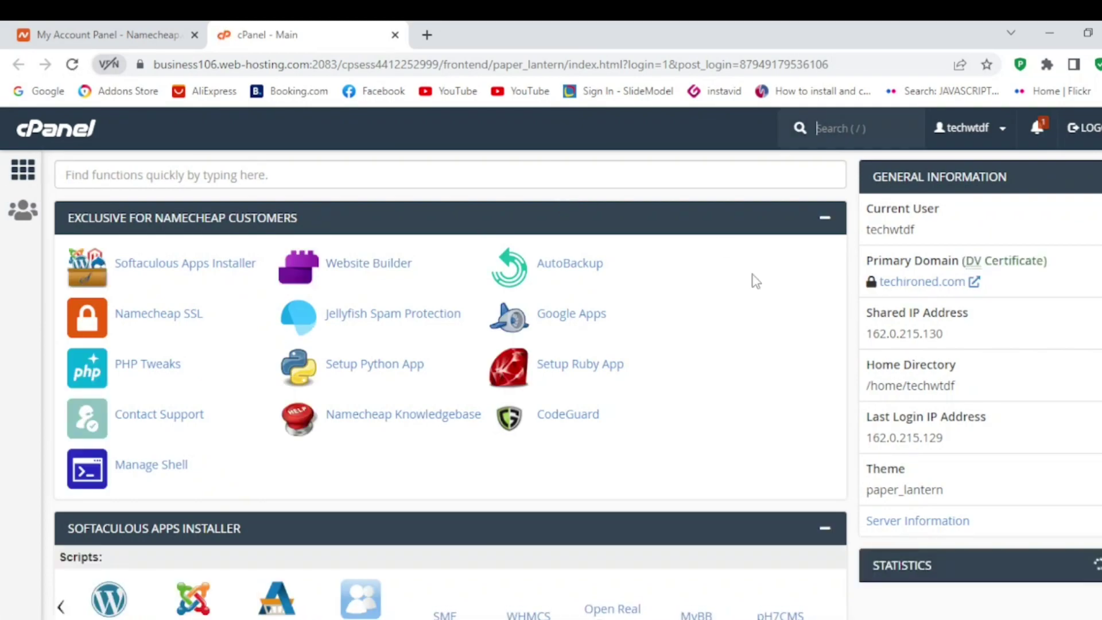
# Step: Scroll the techironed.com cPanel home page down to the Advanced tools section
pyautogui.scroll(-3, 756, 281)
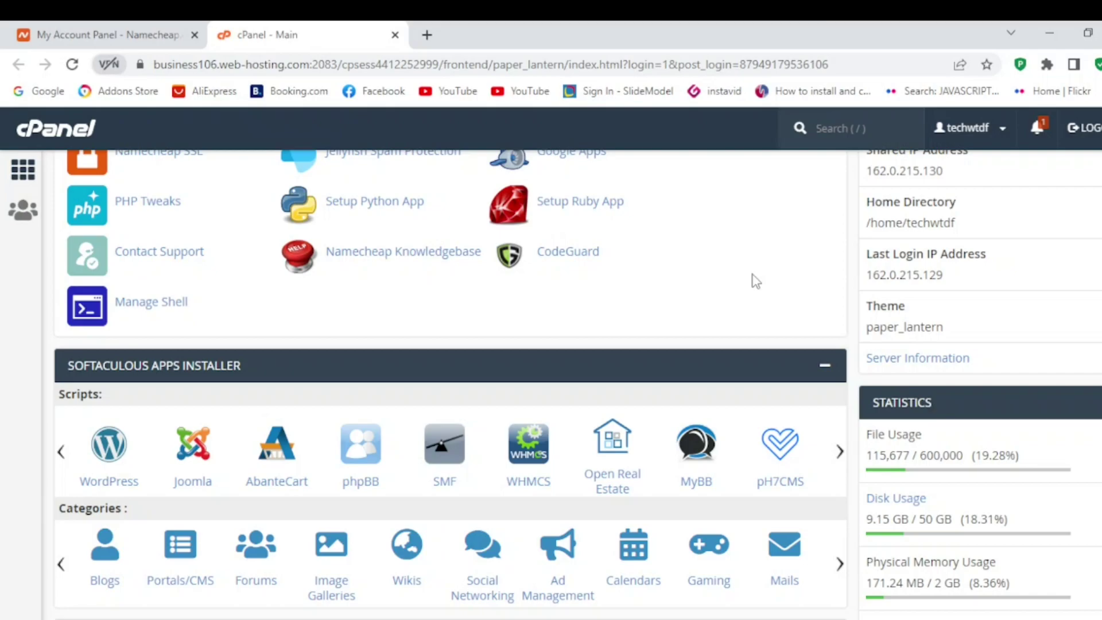
pyautogui.scroll(-4, 755, 281)
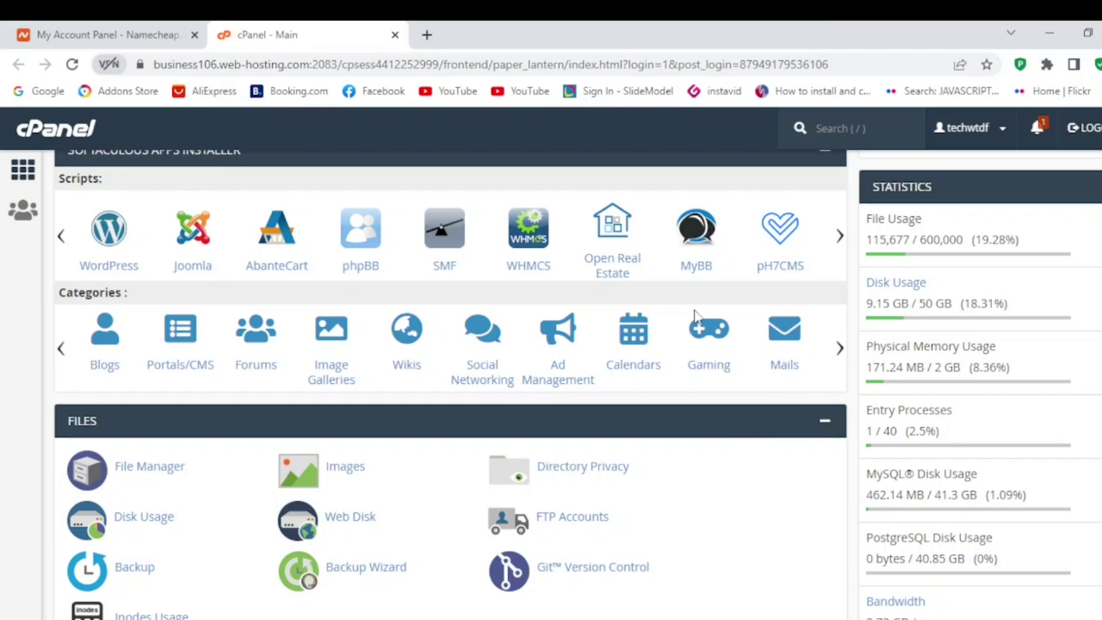
pyautogui.scroll(5, 692, 315)
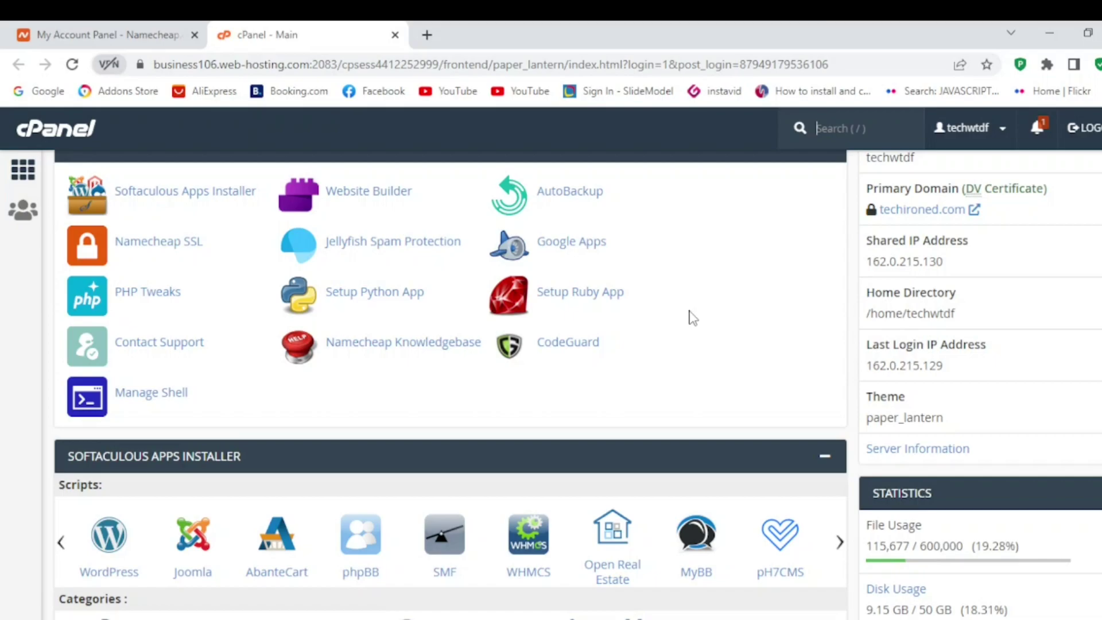
pyautogui.scroll(1, 689, 310)
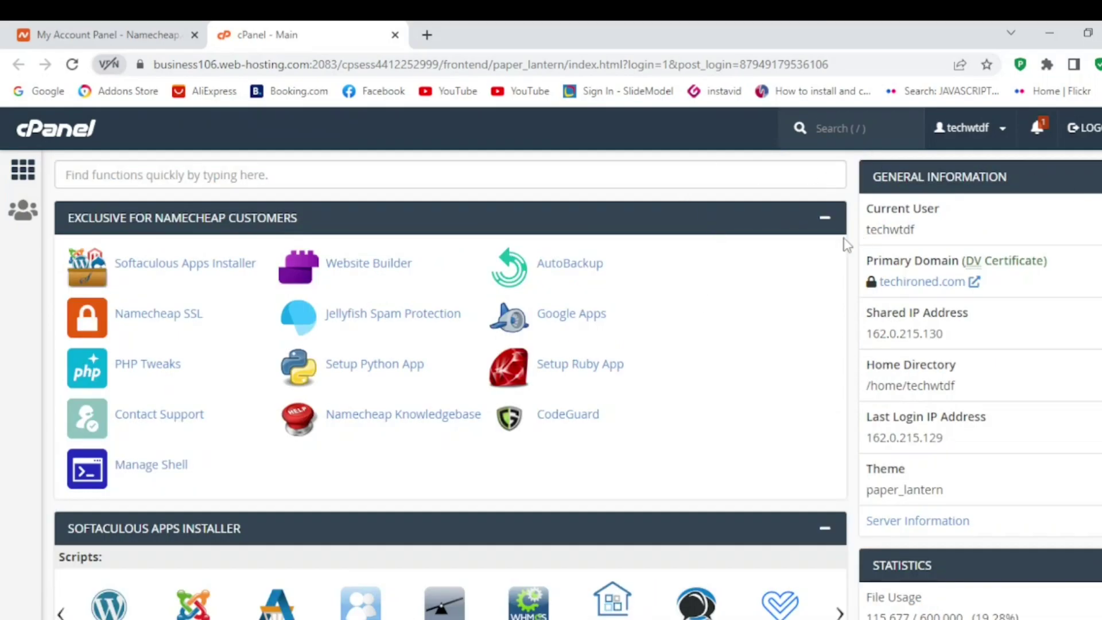
pyautogui.scroll(-6, 450, 385)
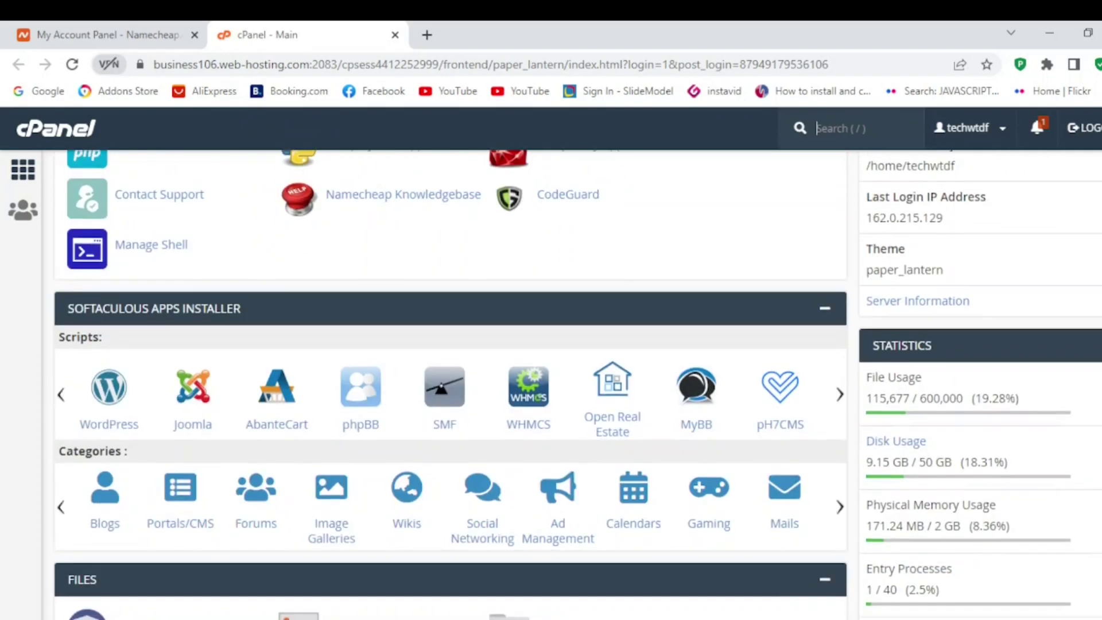
pyautogui.scroll(-2, 450, 385)
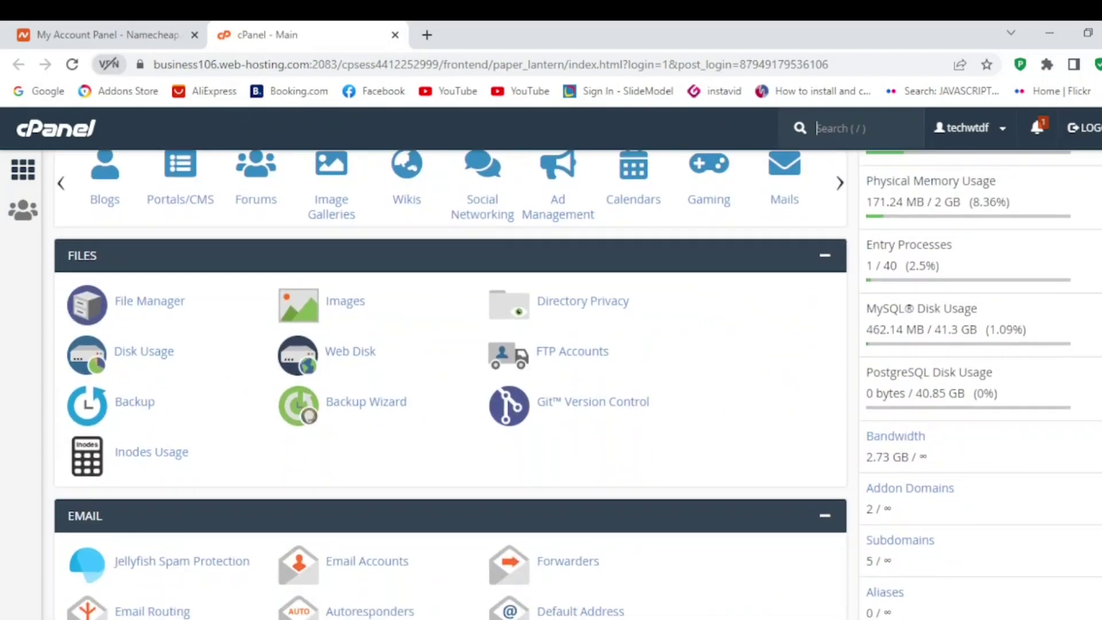
pyautogui.scroll(-3, 450, 385)
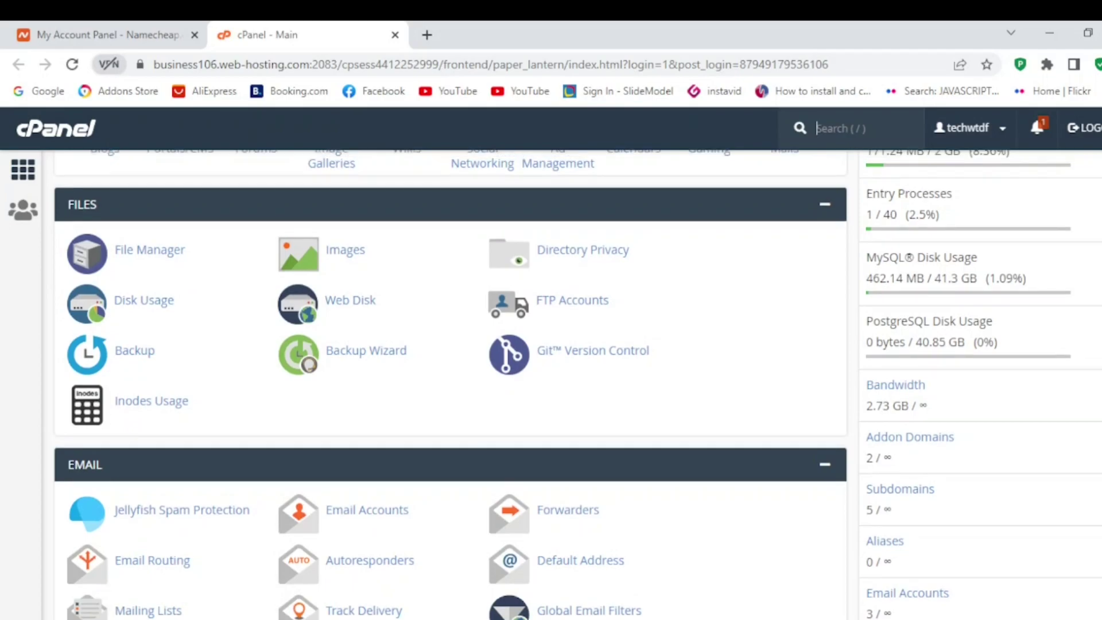
pyautogui.scroll(-5, 451, 384)
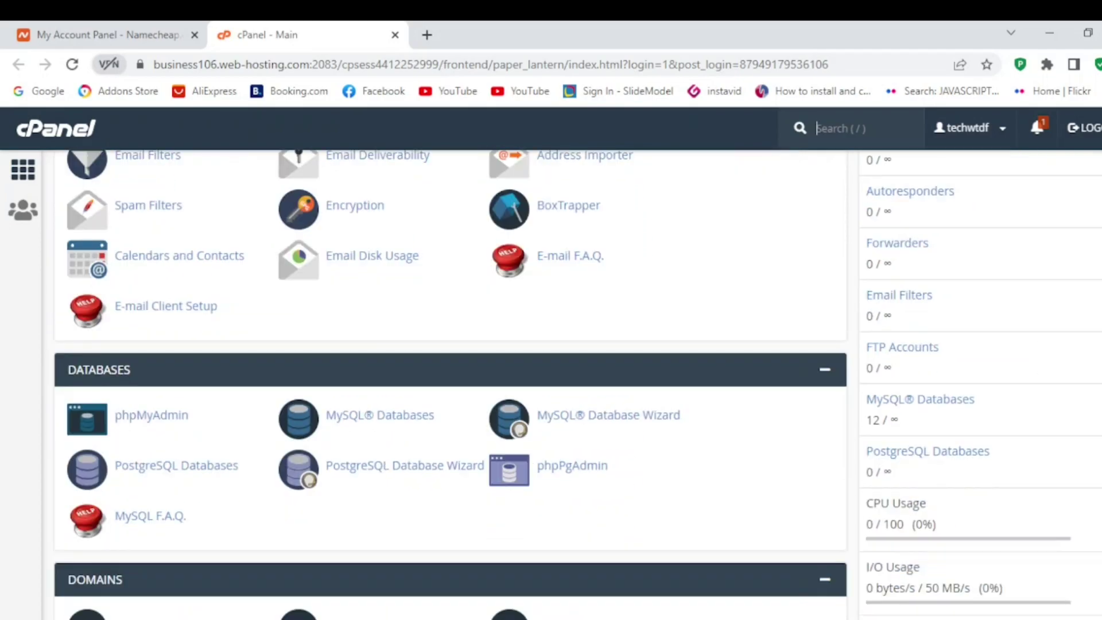
pyautogui.scroll(-10, 450, 385)
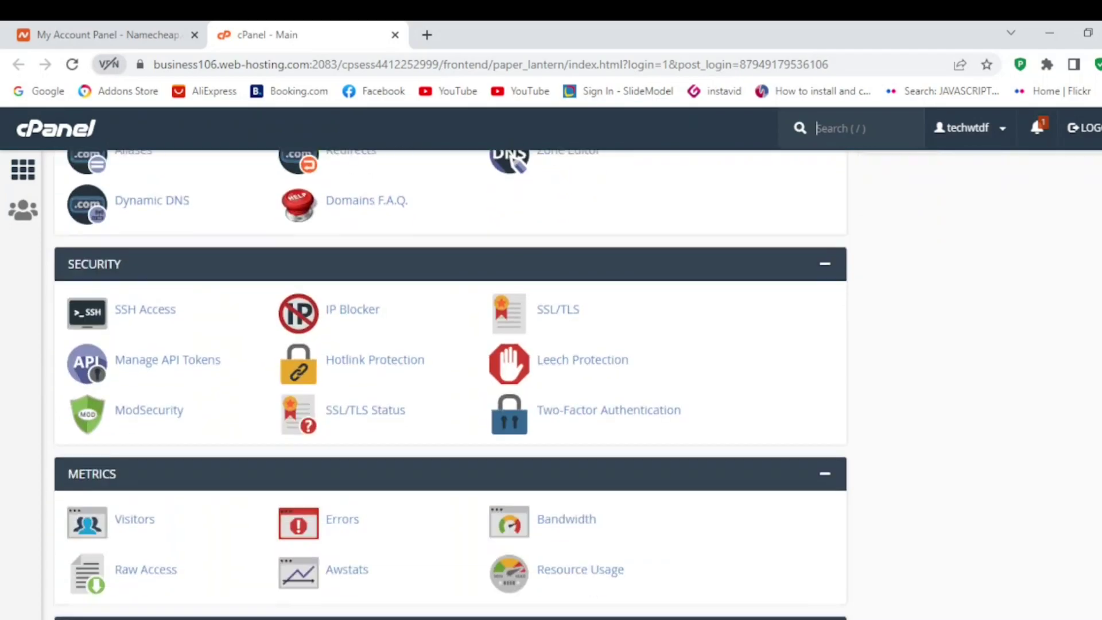
pyautogui.scroll(-6, 450, 384)
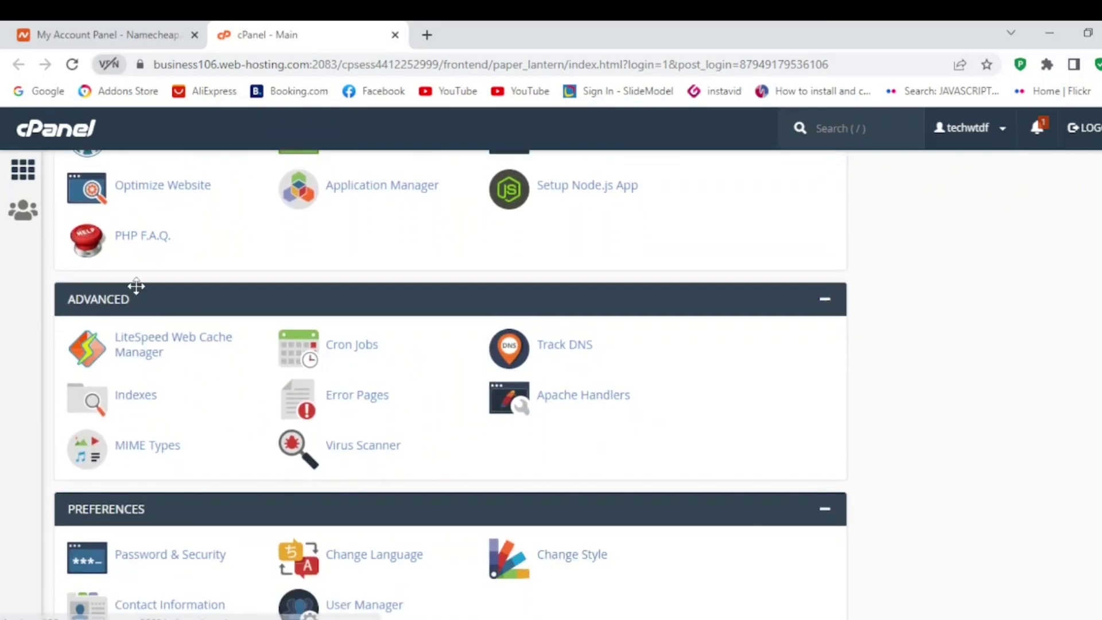
# Step: Open LiteSpeed Web Cache Manager from Advanced and look over its LSCache and WordPress Cache sections
pyautogui.click(157, 352)
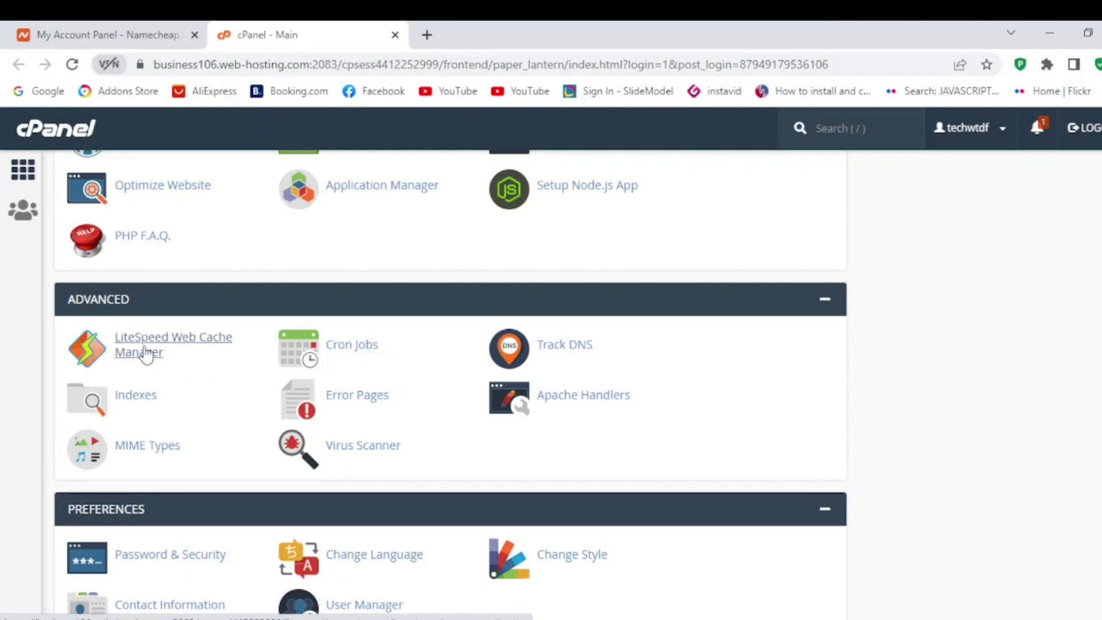
pyautogui.click(145, 353)
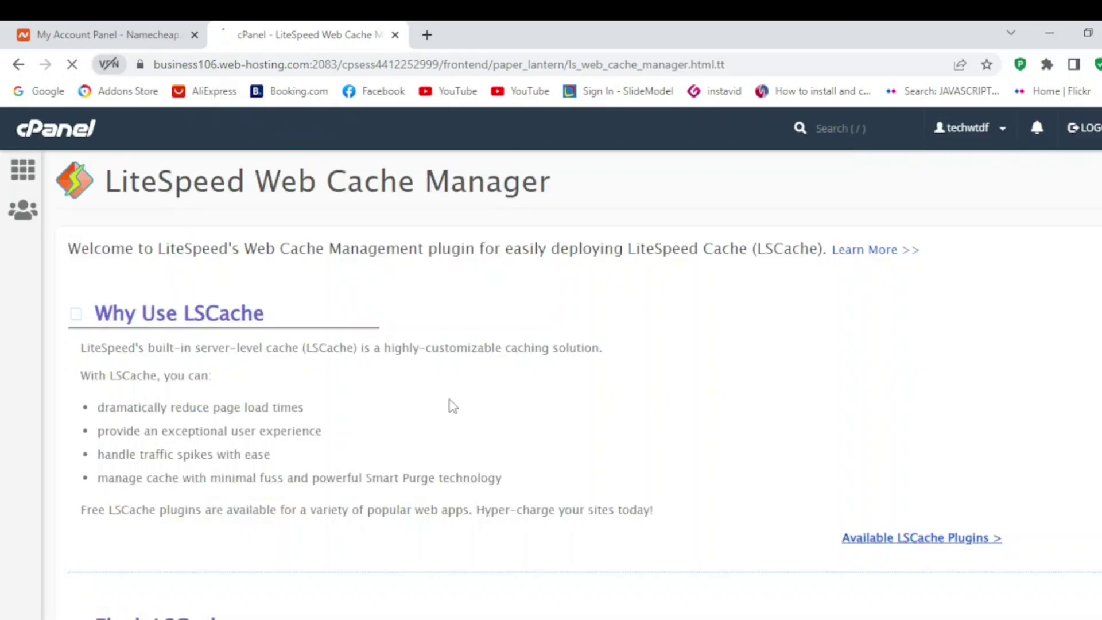
pyautogui.scroll(-7, 591, 411)
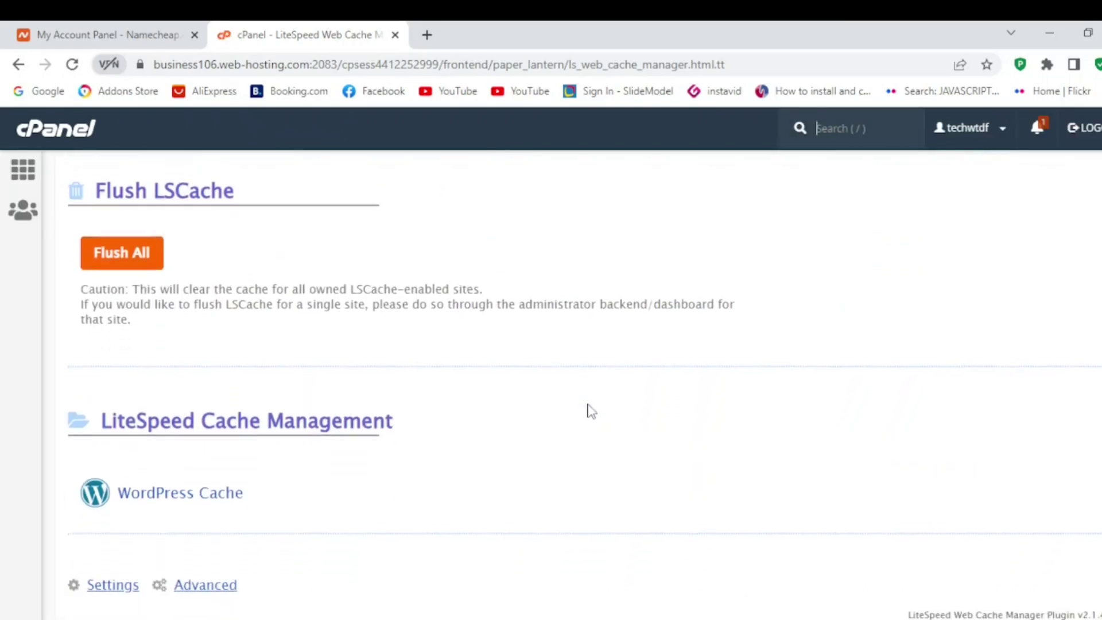
pyautogui.scroll(1, 591, 411)
pyautogui.scroll(-2, 591, 411)
pyautogui.scroll(8, 591, 411)
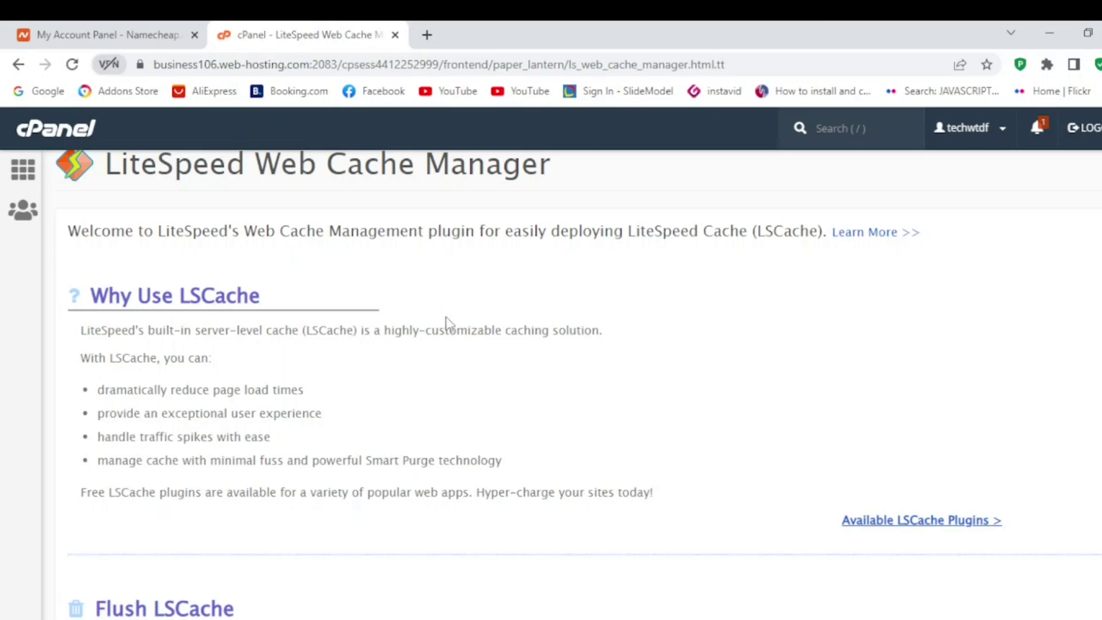
pyautogui.scroll(-3, 829, 423)
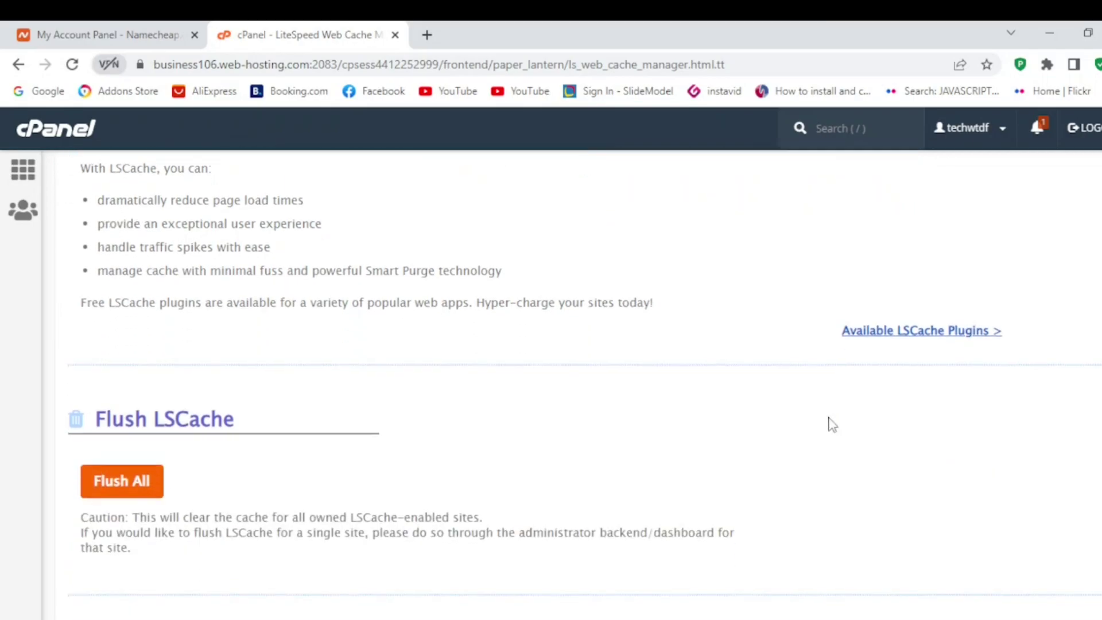
pyautogui.click(945, 331)
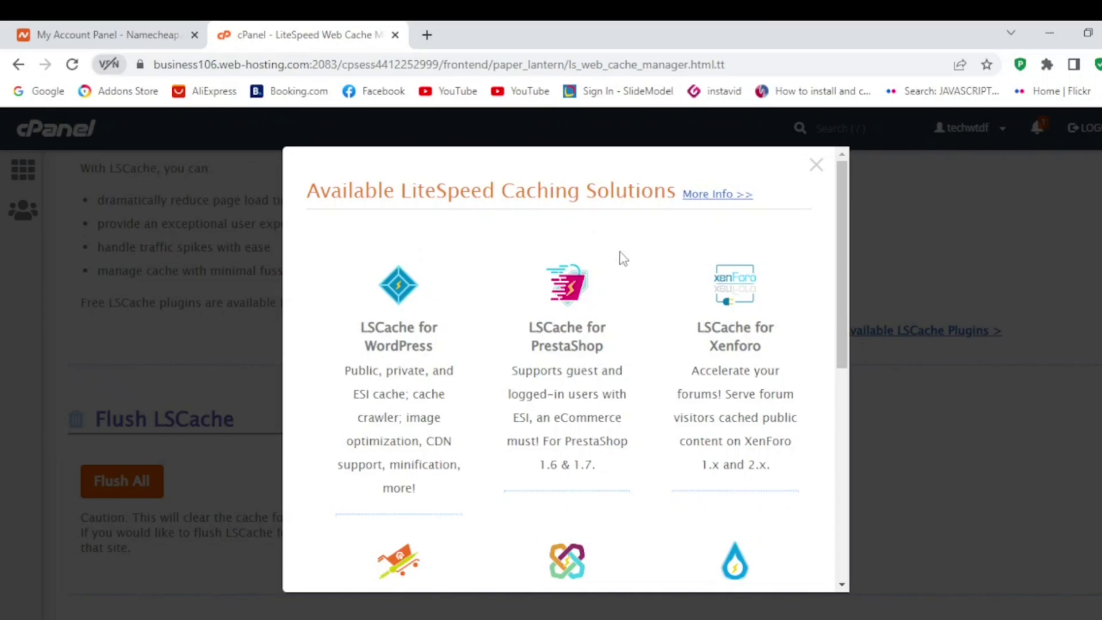
pyautogui.scroll(-3, 523, 297)
pyautogui.scroll(2, 521, 299)
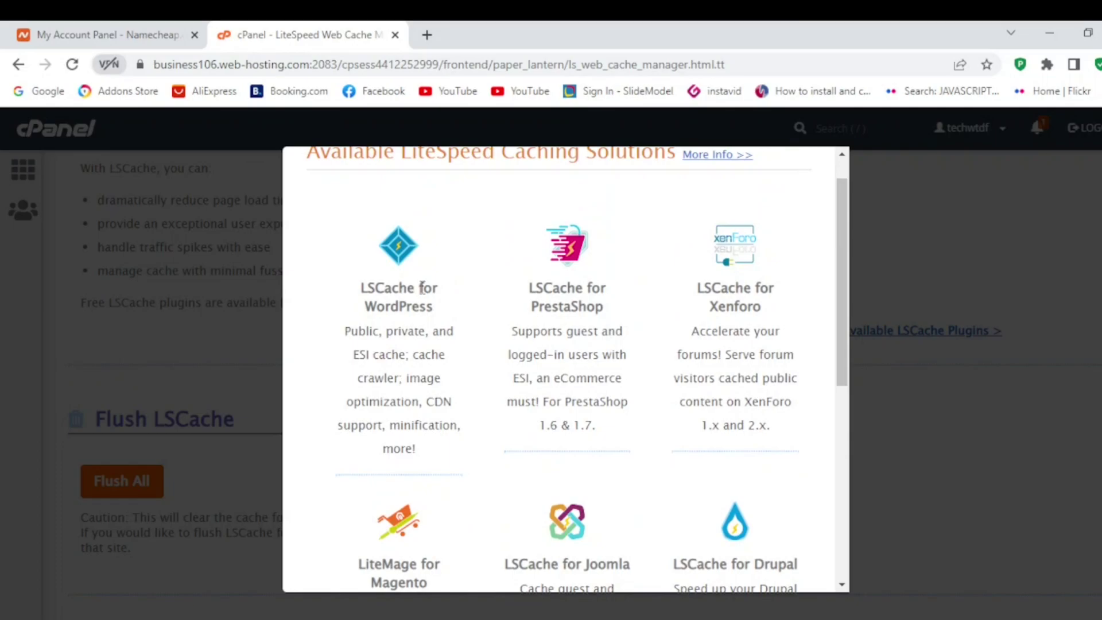
pyautogui.scroll(-6, 622, 322)
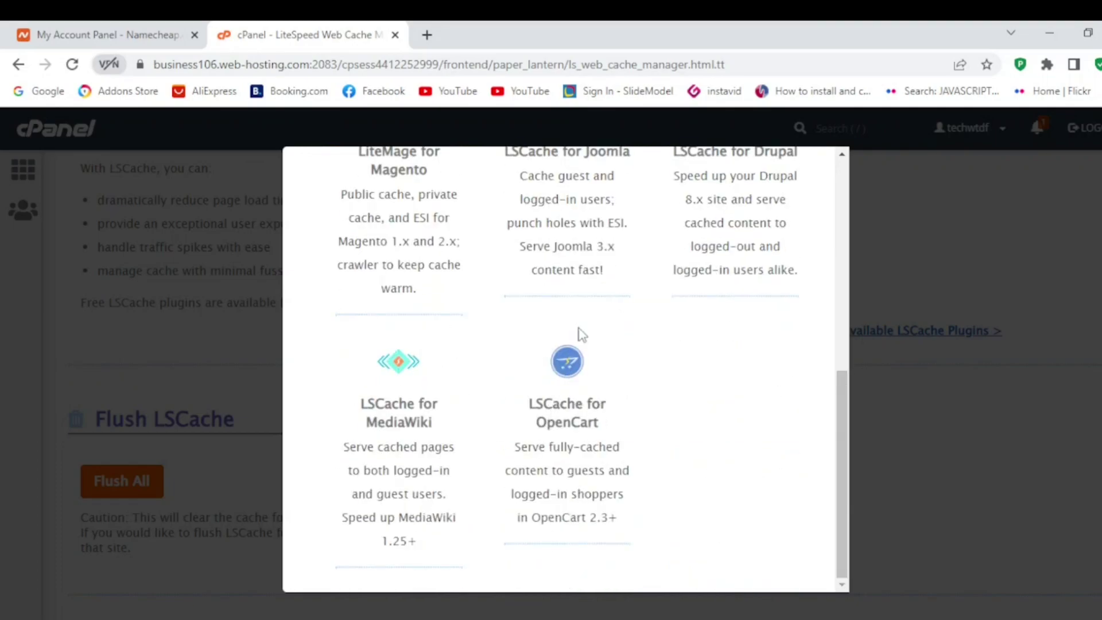
pyautogui.click(914, 228)
pyautogui.scroll(-5, 477, 421)
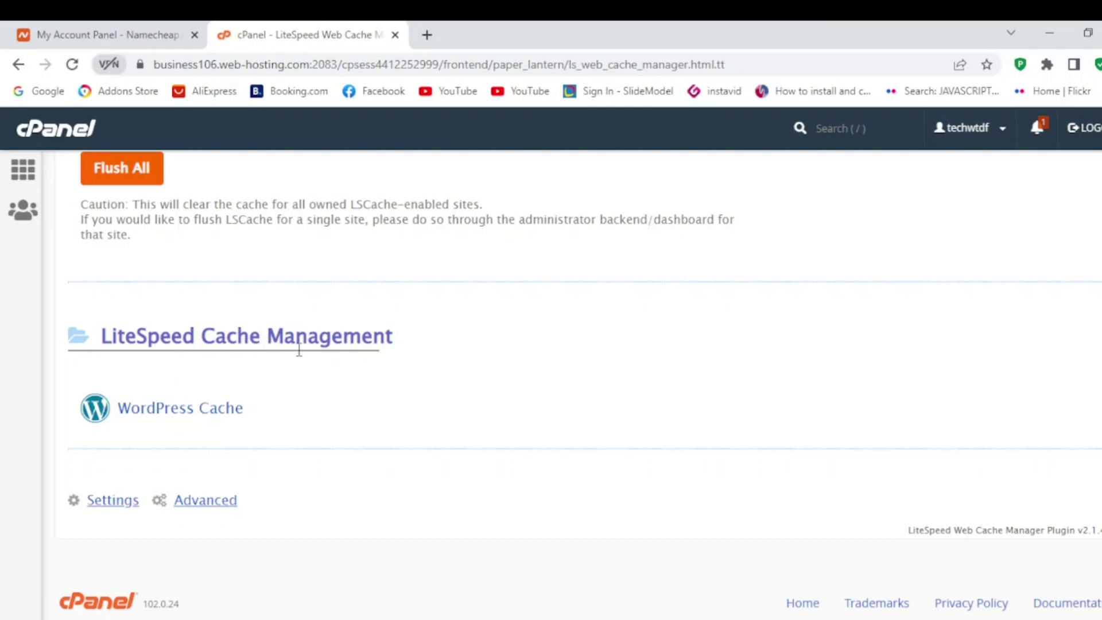
# Step: In the WordPress Cache list, select only the linuxiron.com installation and enable its cache
pyautogui.click(200, 415)
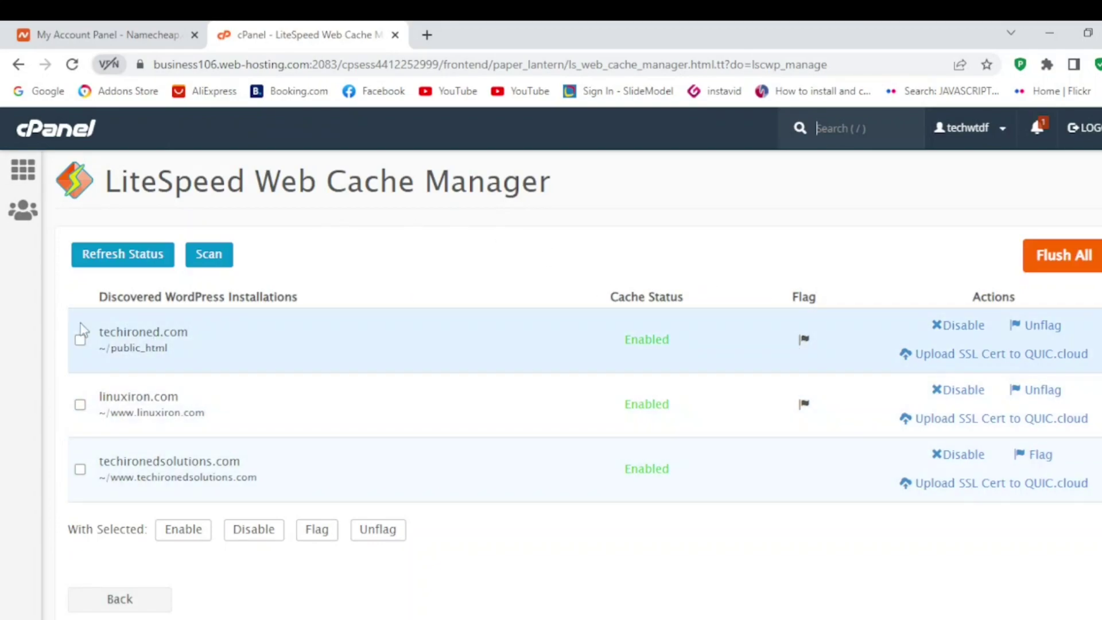
pyautogui.click(80, 341)
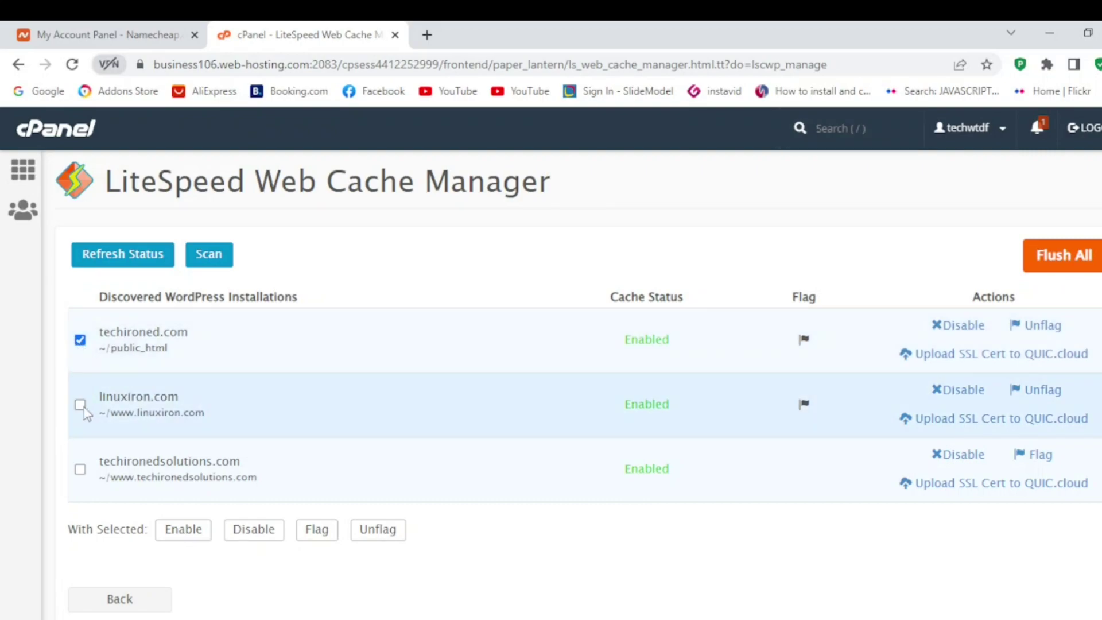
pyautogui.click(80, 405)
pyautogui.click(80, 405)
pyautogui.click(80, 340)
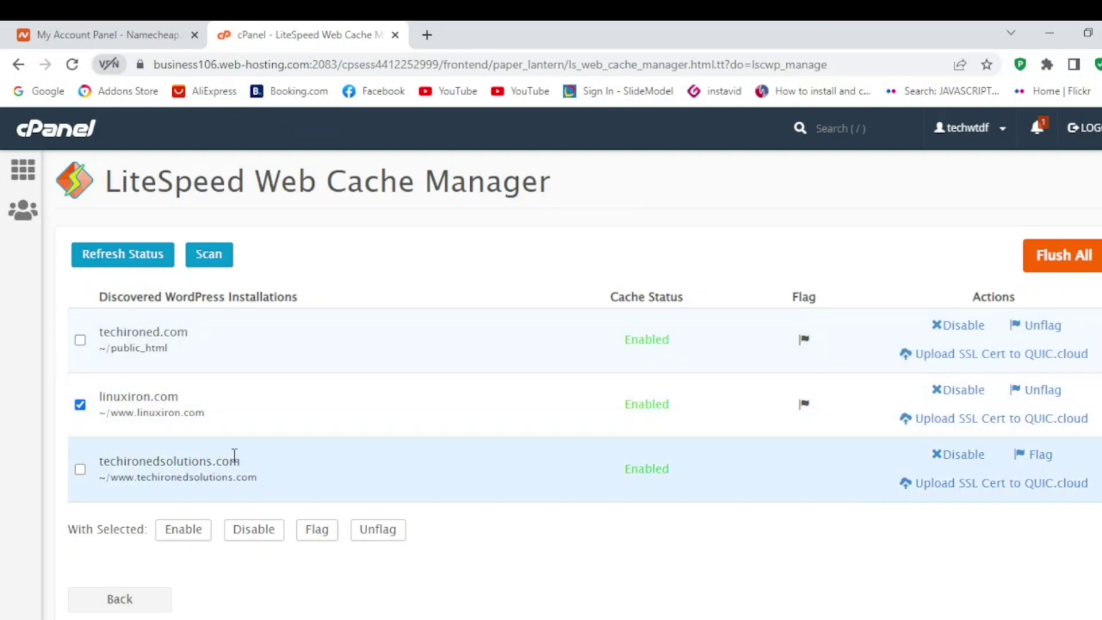
pyautogui.click(181, 537)
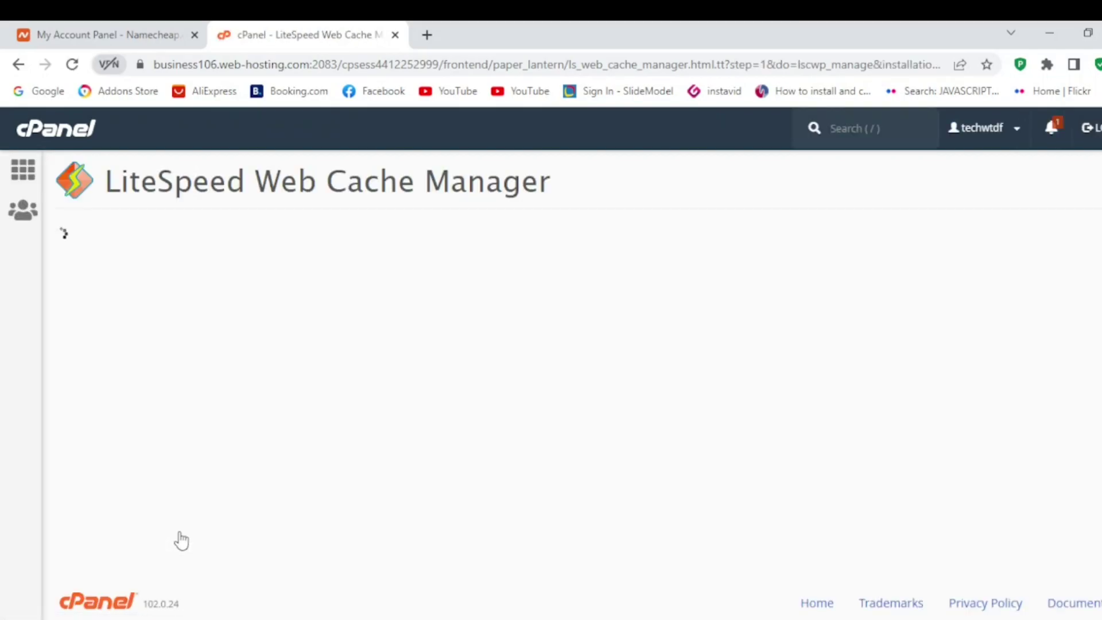